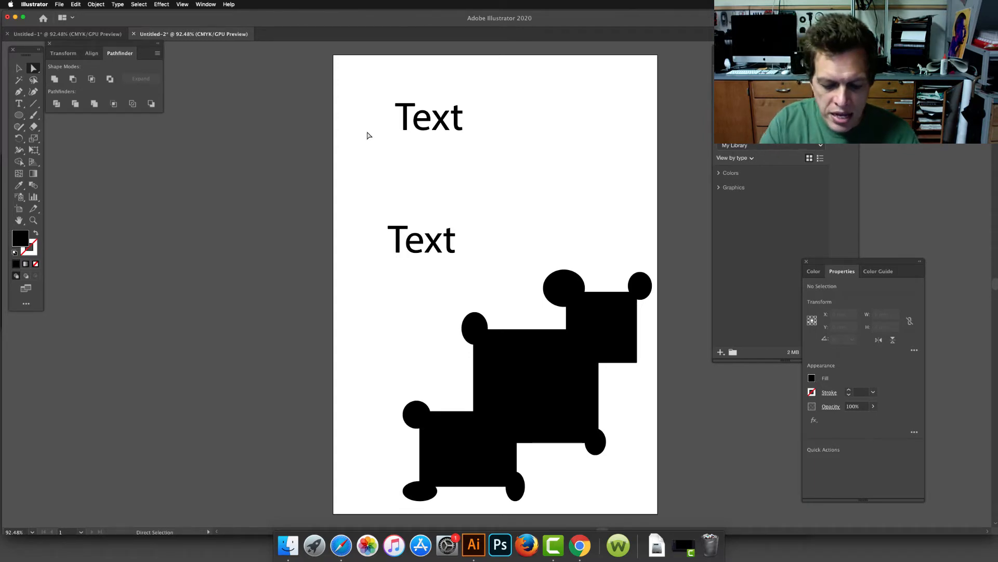
- Compare the text frames and overlapping black shapes of Untitled-2 between outline view and filled preview
{"action": "key", "text": "v"}
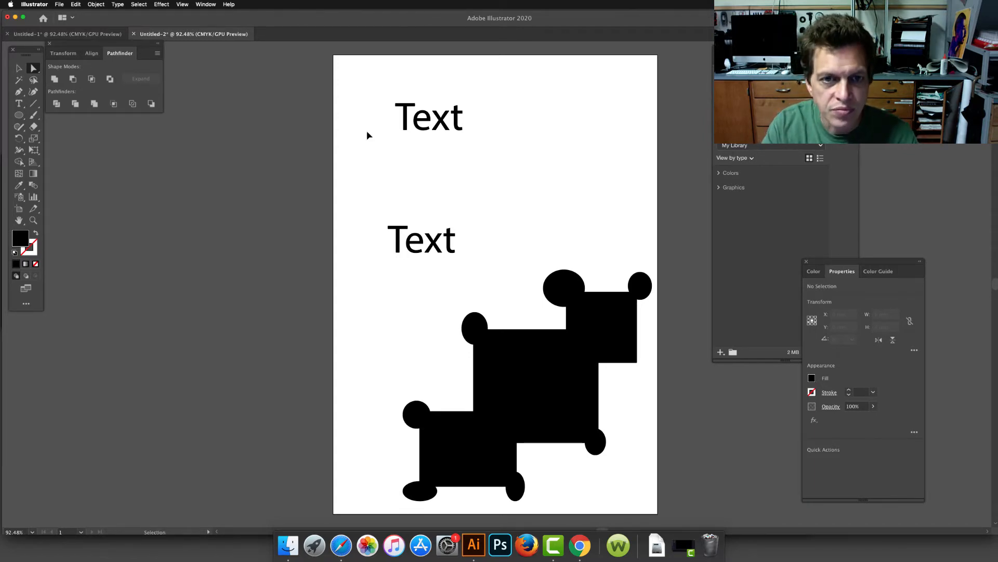
{"action": "key", "text": "super+y"}
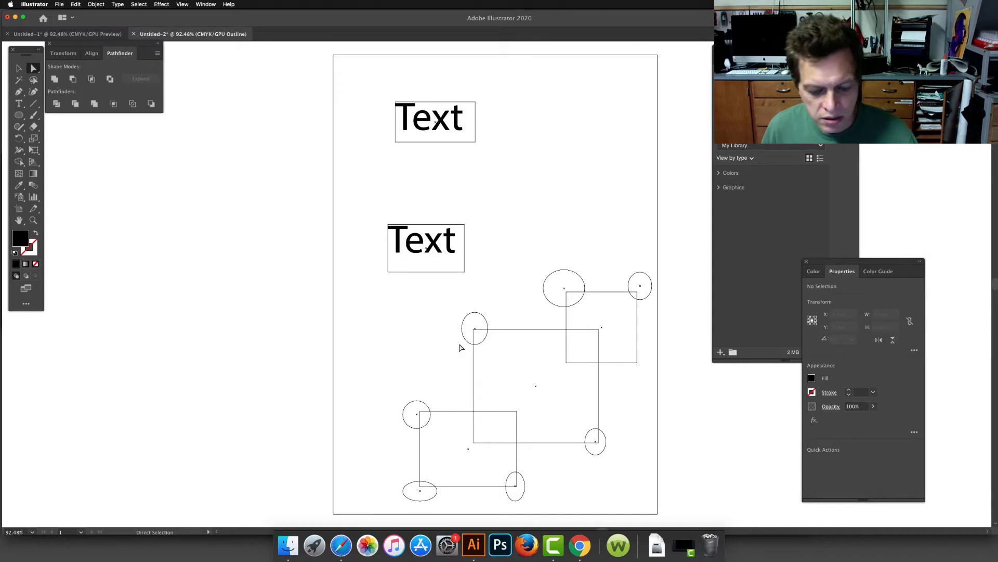
{"action": "key", "text": "super+y"}
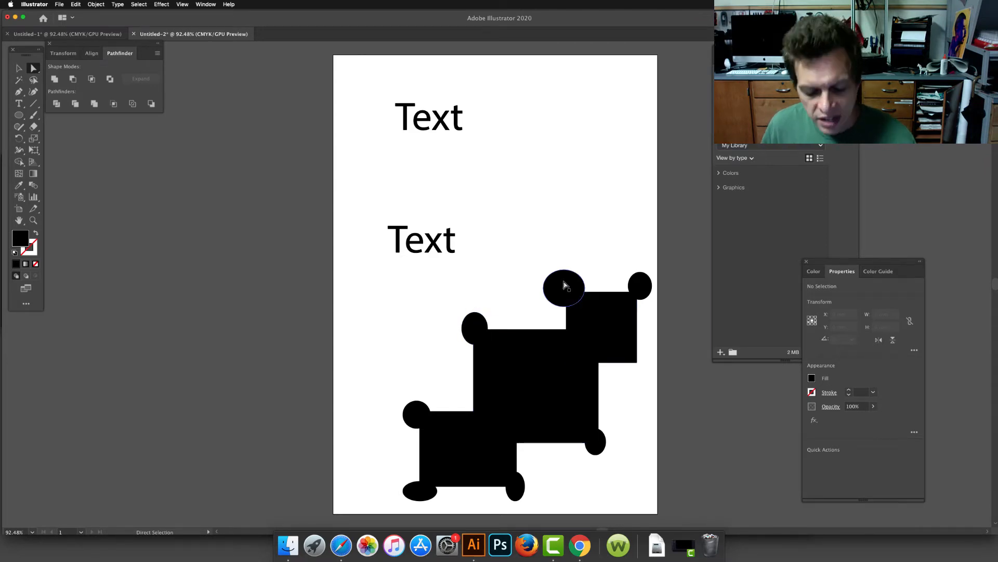
{"action": "key", "text": "super+y"}
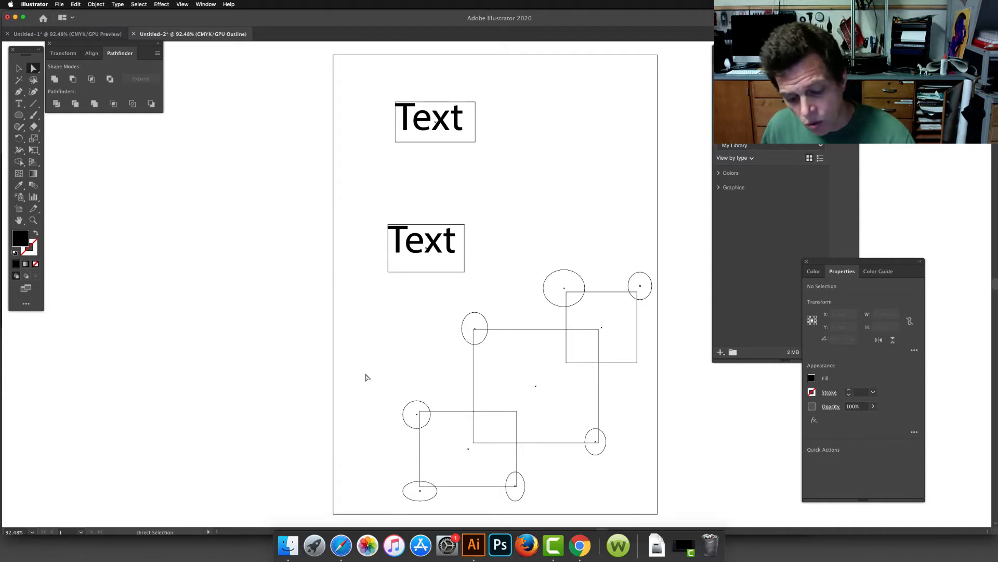
{"action": "key", "text": "super+y"}
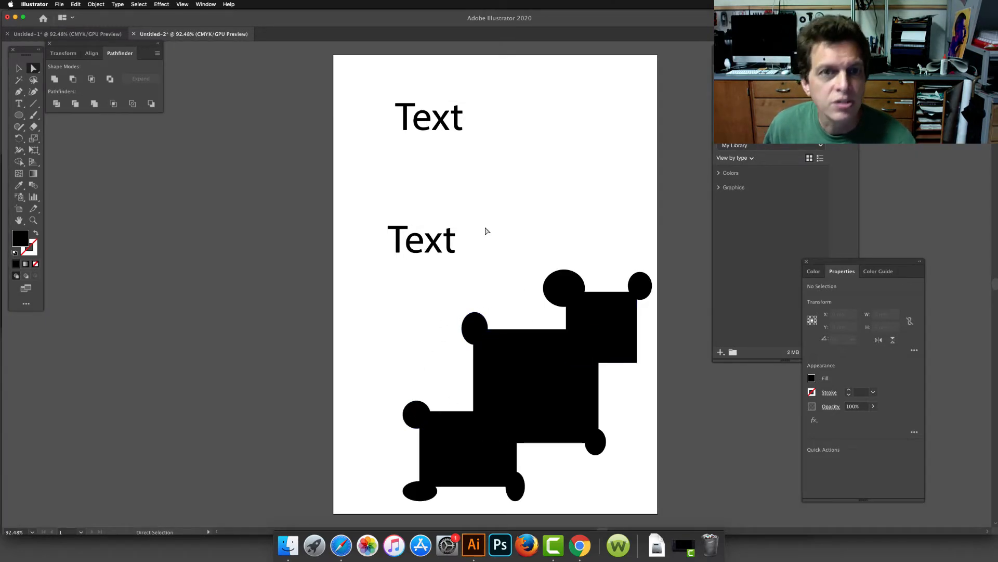
- Examine the text and overlapping shapes of Untitled-1 in outline view, then return the document to preview
{"action": "left_click", "coordinate": [68, 34]}
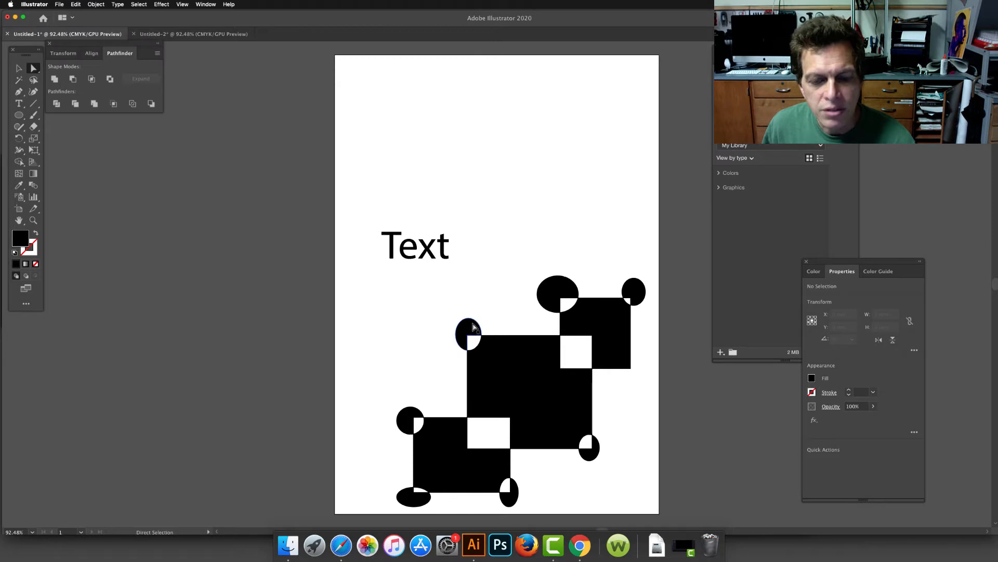
{"action": "key", "text": "super+y"}
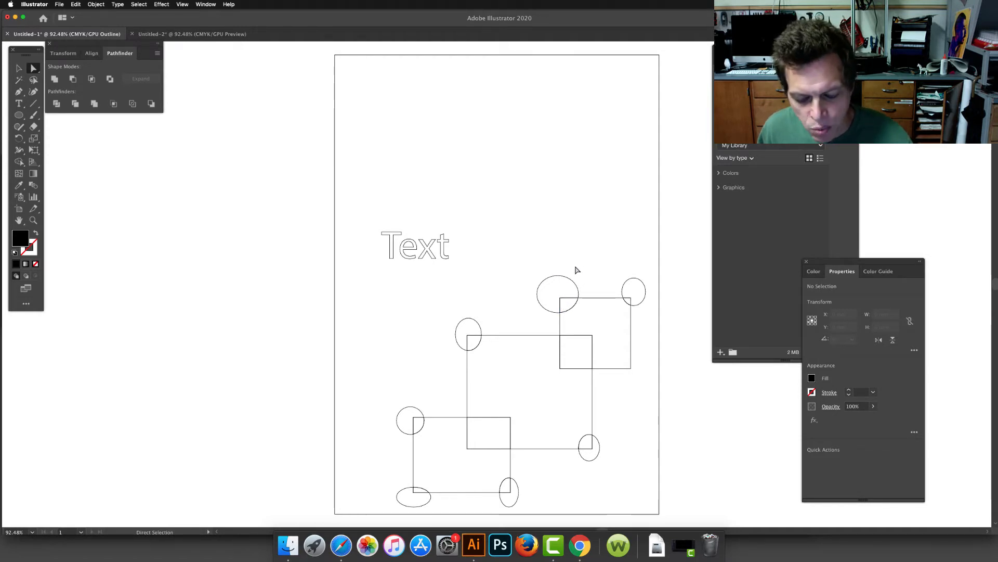
{"action": "key", "text": "super+y"}
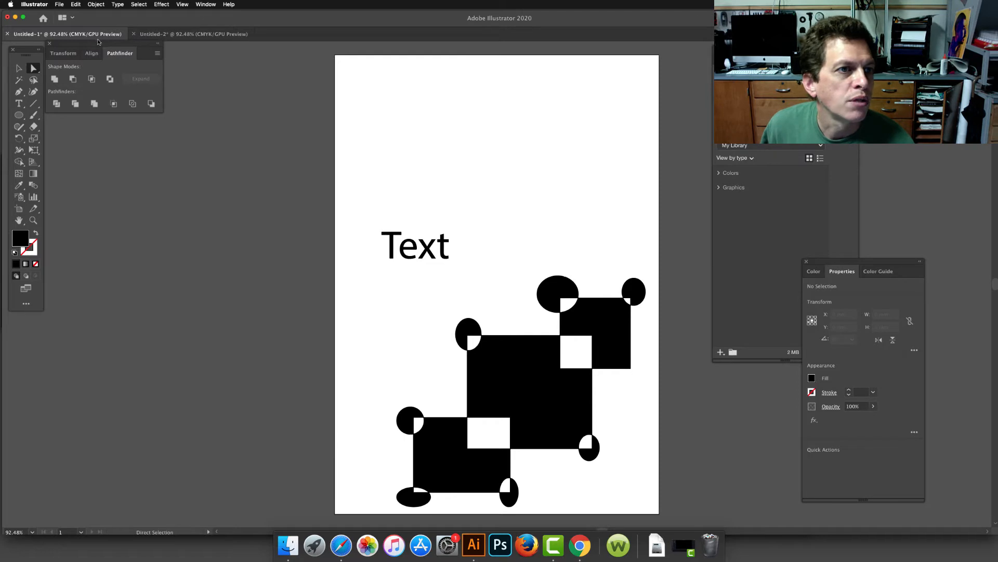
- Convert the upper Text frame in Untitled-2 to outlines, check its paths in outline view, and deselect it
{"action": "left_click", "coordinate": [151, 34]}
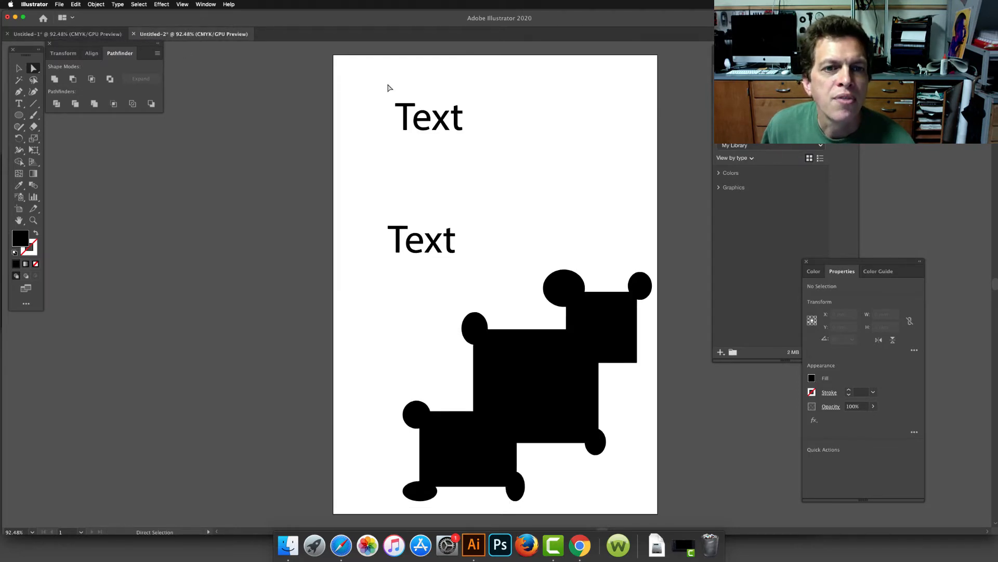
{"action": "left_click_drag", "start_coordinate": [367, 85], "coordinate": [495, 159]}
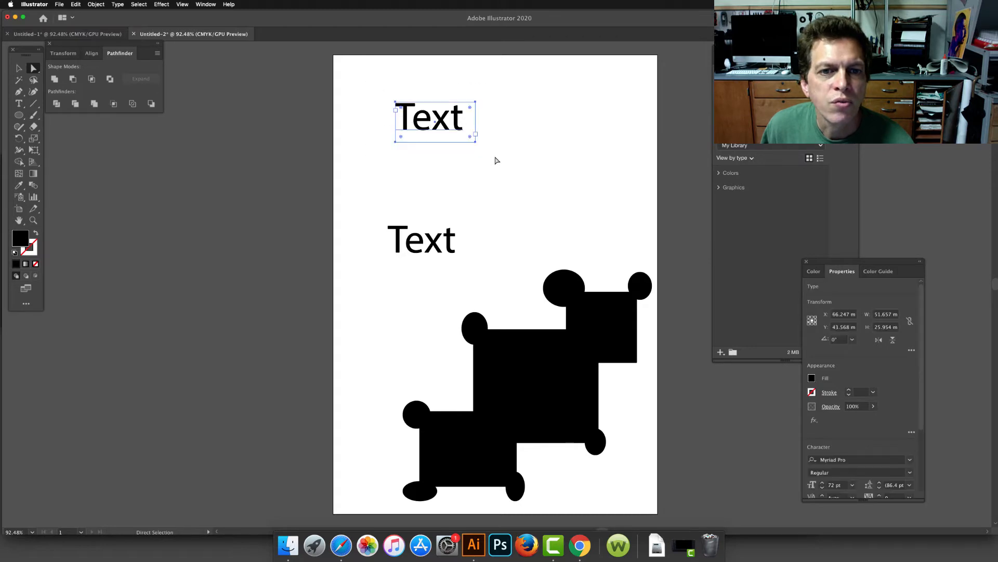
{"action": "left_click", "coordinate": [118, 5]}
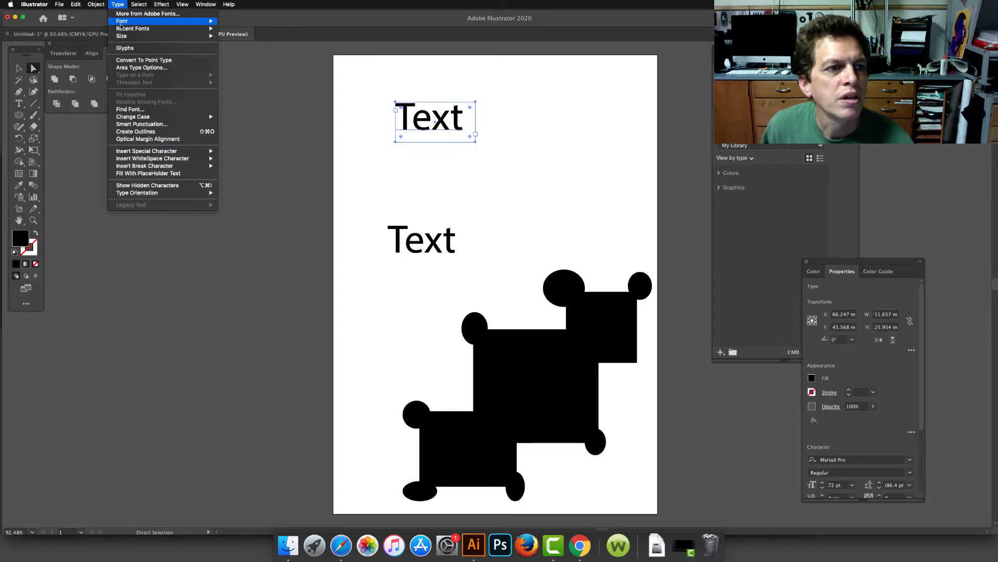
{"action": "left_click", "coordinate": [129, 134]}
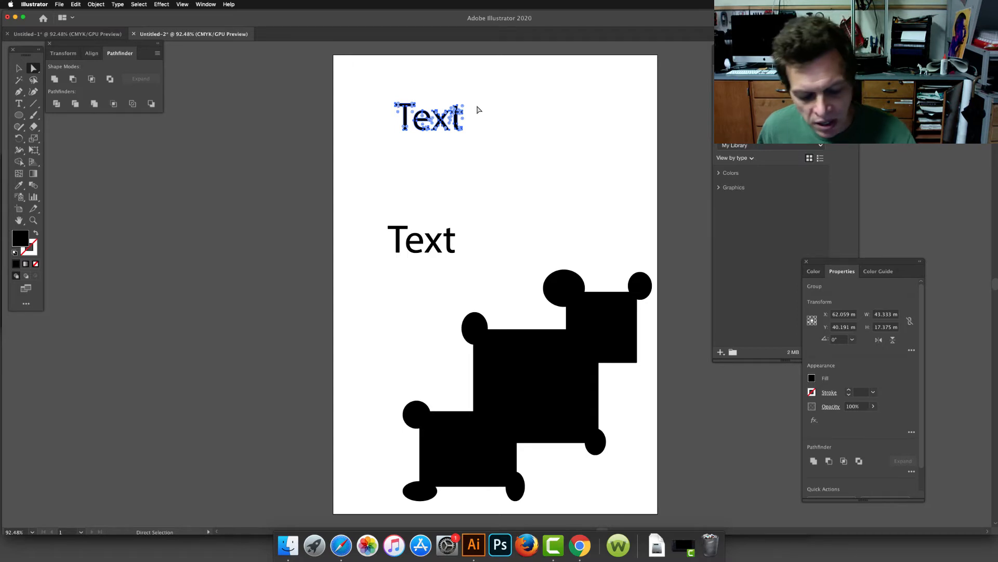
{"action": "key", "text": "super+y"}
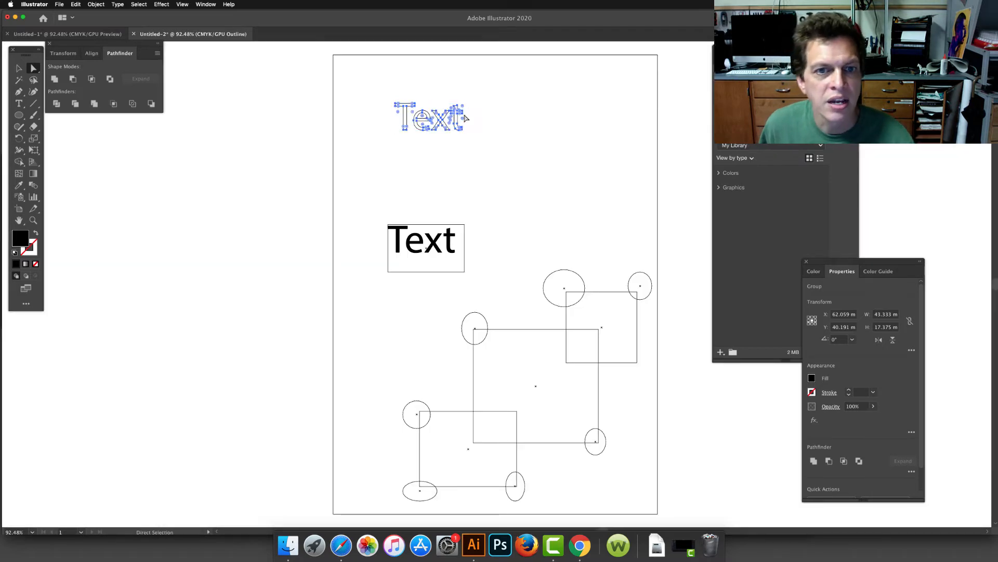
{"action": "left_click", "coordinate": [493, 140]}
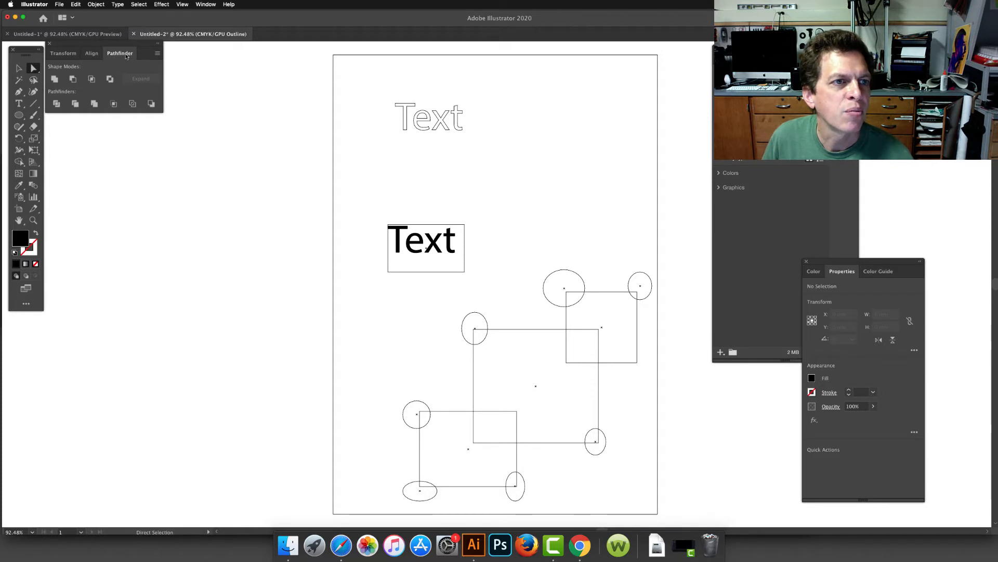
- Combine all overlapping black rectangles and ellipses into one shape with Pathfinder, excluding the lower text, and check its contour in outline view
{"action": "left_click", "coordinate": [198, 5]}
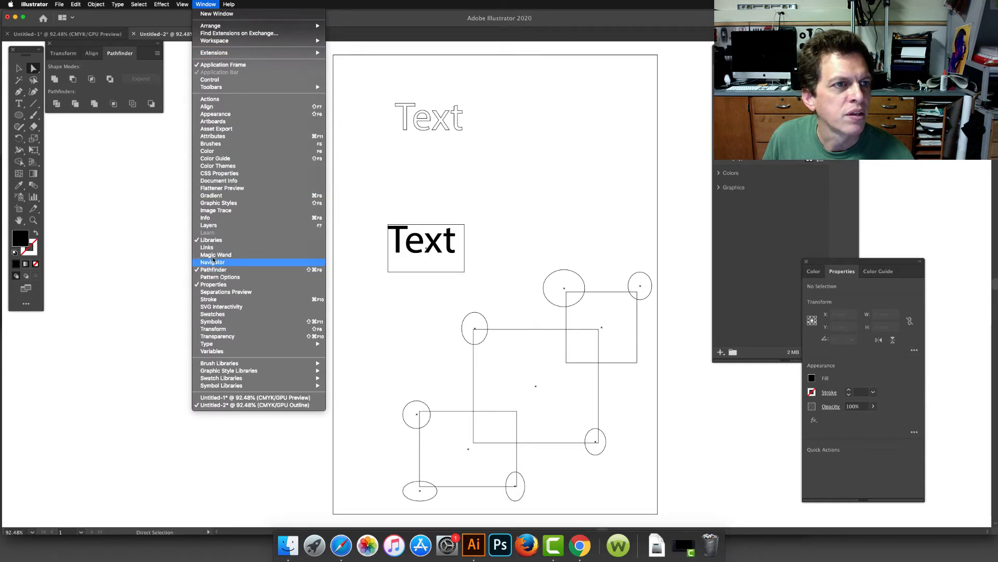
{"action": "left_click", "coordinate": [121, 56]}
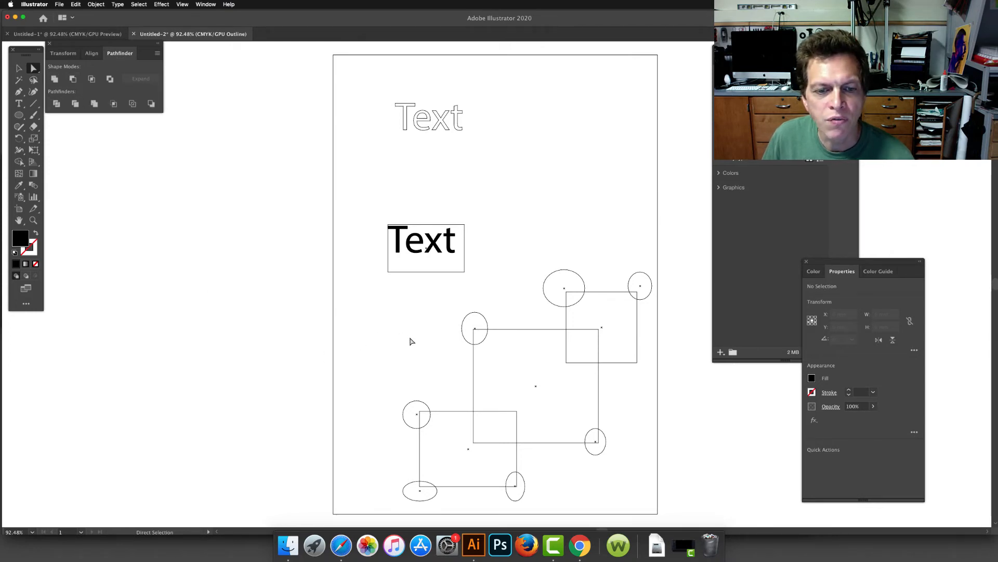
{"action": "key", "text": "super+y"}
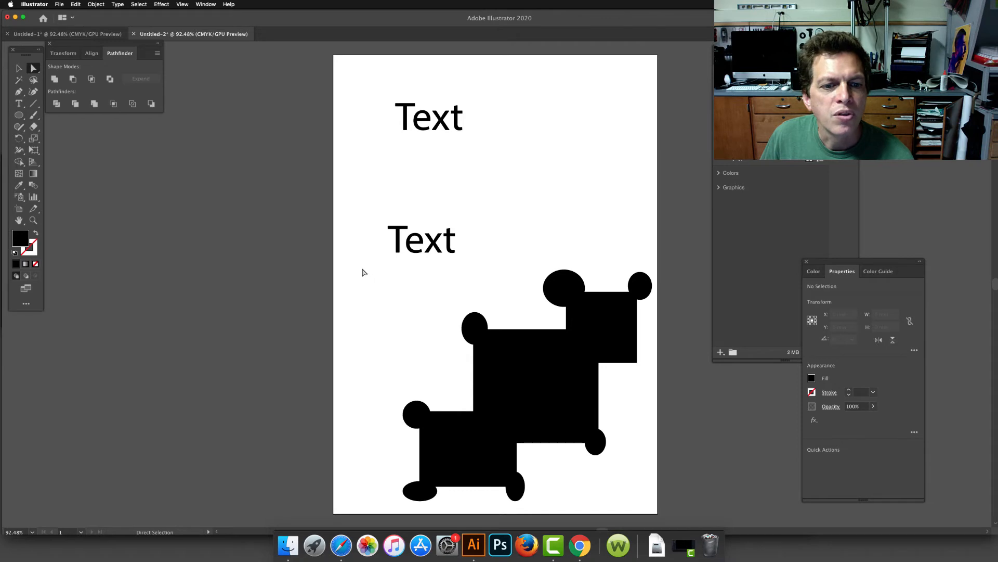
{"action": "left_click_drag", "start_coordinate": [363, 263], "coordinate": [656, 515]}
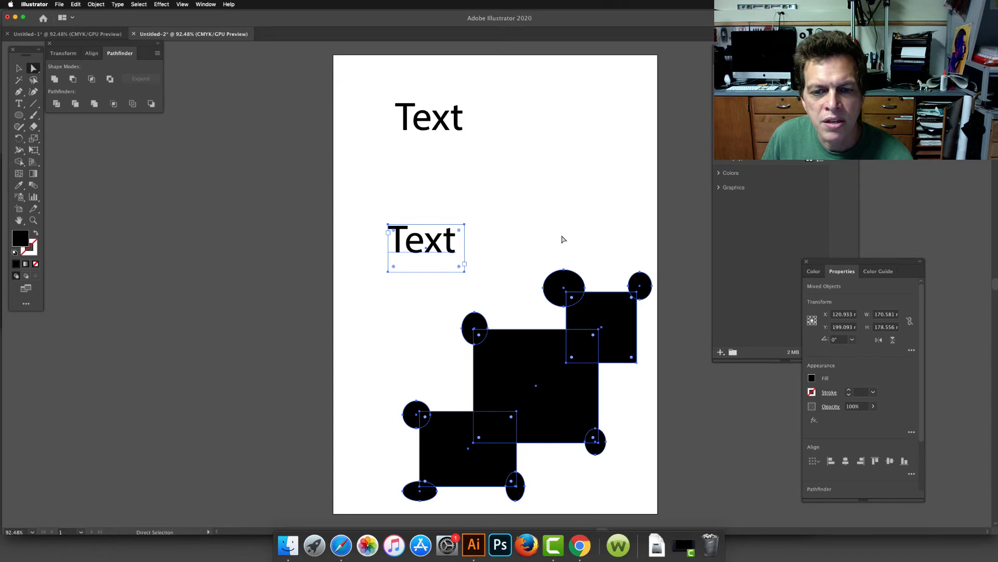
{"action": "left_click", "coordinate": [466, 242], "text": "shift"}
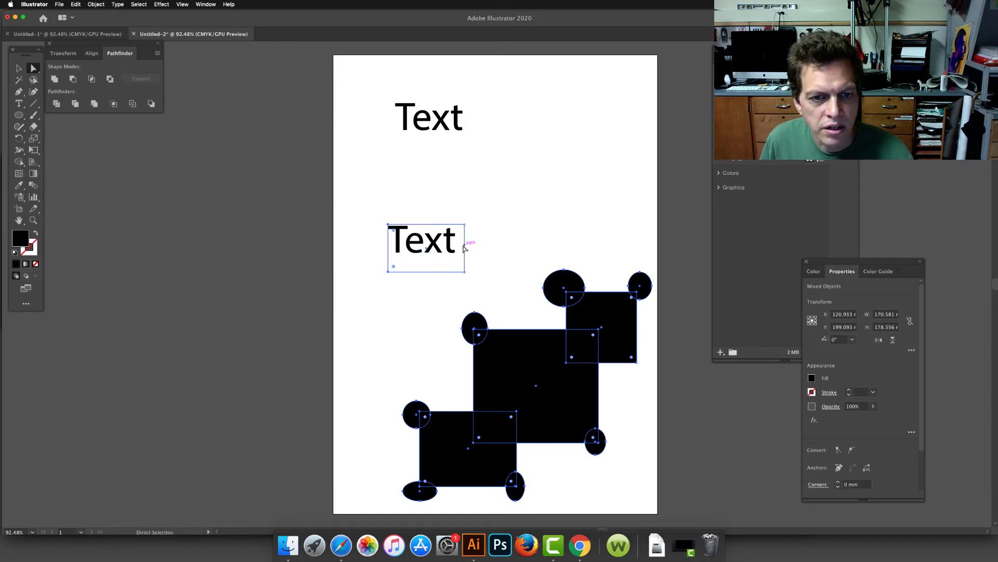
{"action": "left_click_drag", "start_coordinate": [367, 203], "coordinate": [492, 290]}
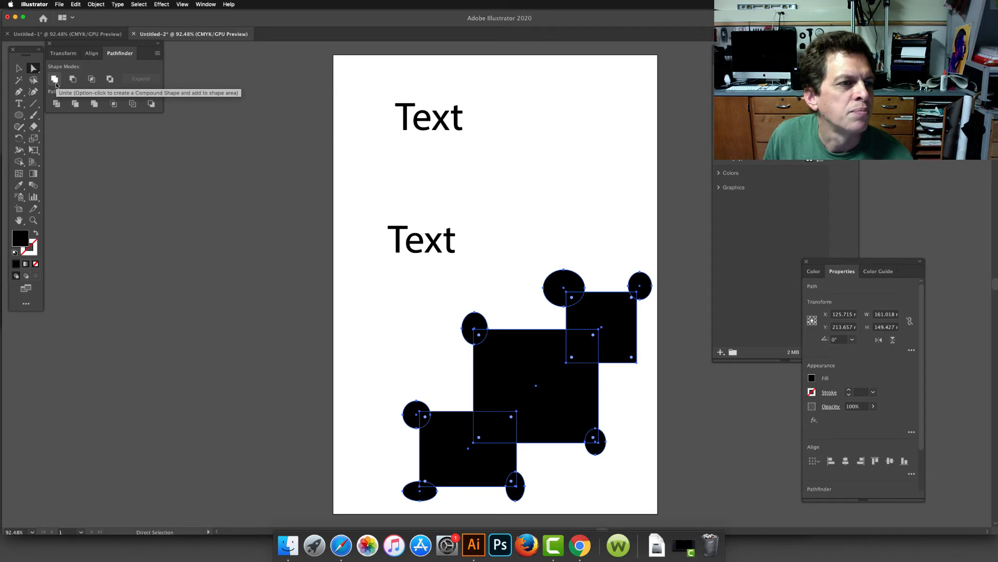
{"action": "left_click", "coordinate": [93, 105]}
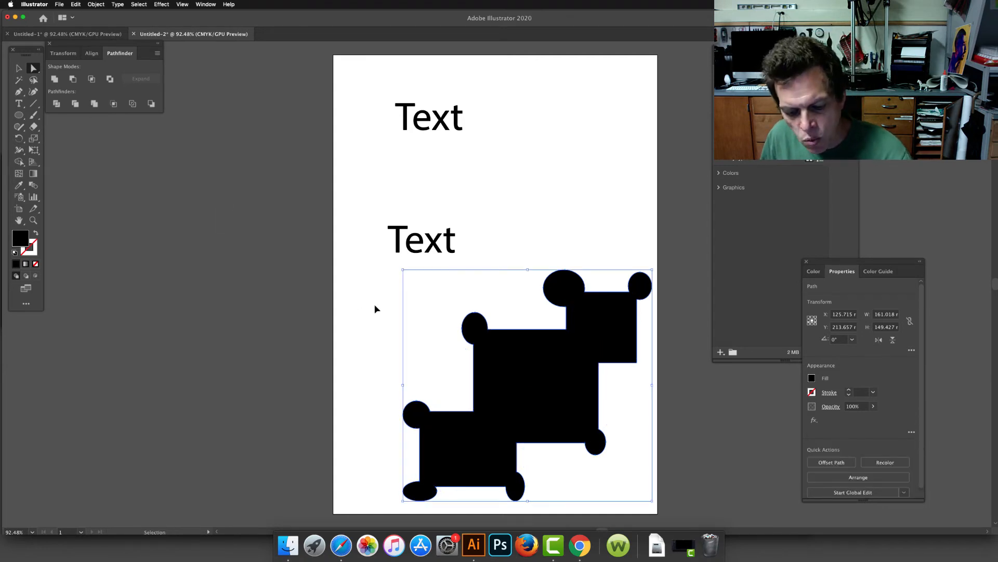
{"action": "key", "text": "ctrl+y"}
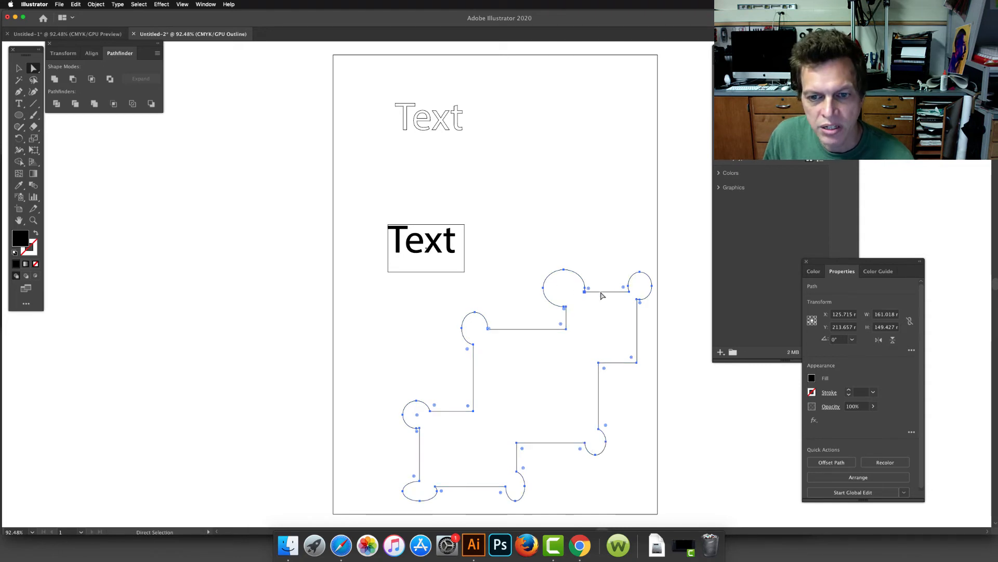
{"action": "key", "text": "super+y"}
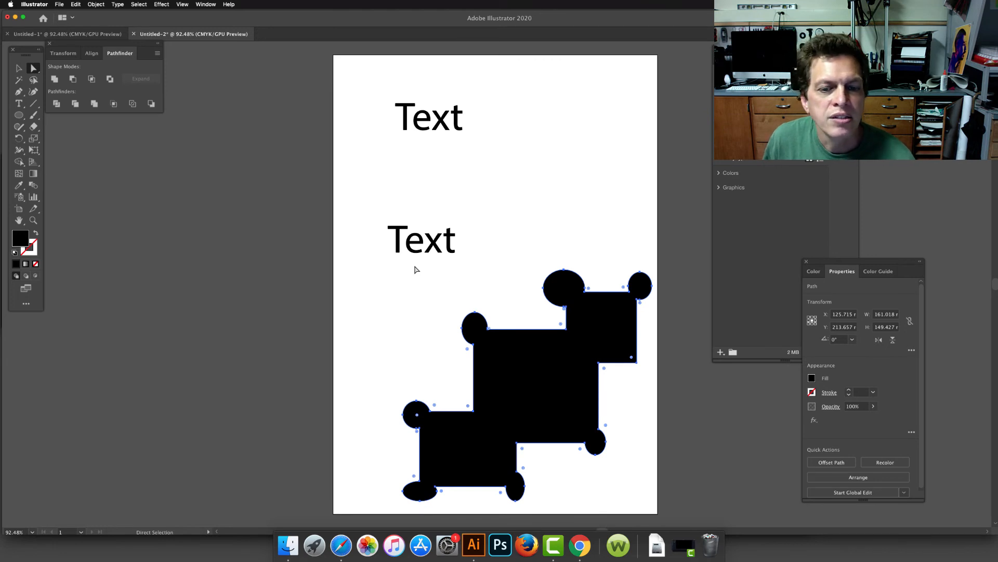
- Save the document in the Documents folder as tesxt.ai in the legacy Illustrator 8 format
{"action": "left_click", "coordinate": [60, 5]}
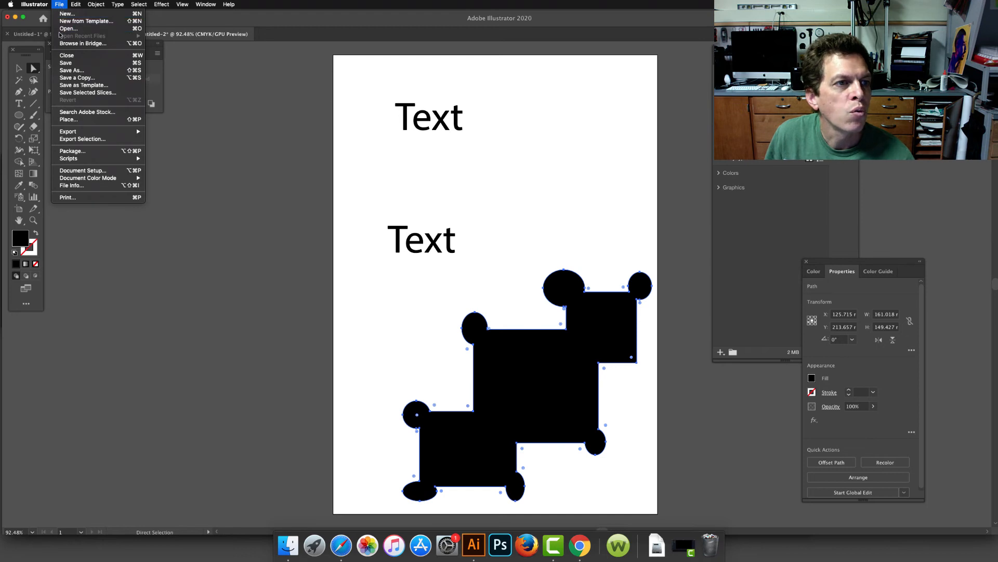
{"action": "left_click", "coordinate": [66, 71]}
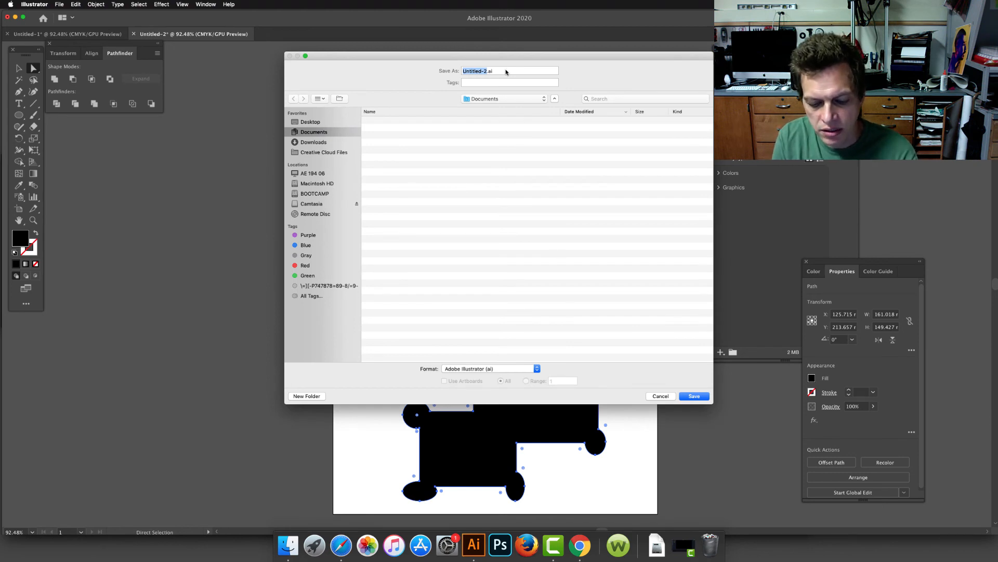
{"action": "type", "text": "tesxt"}
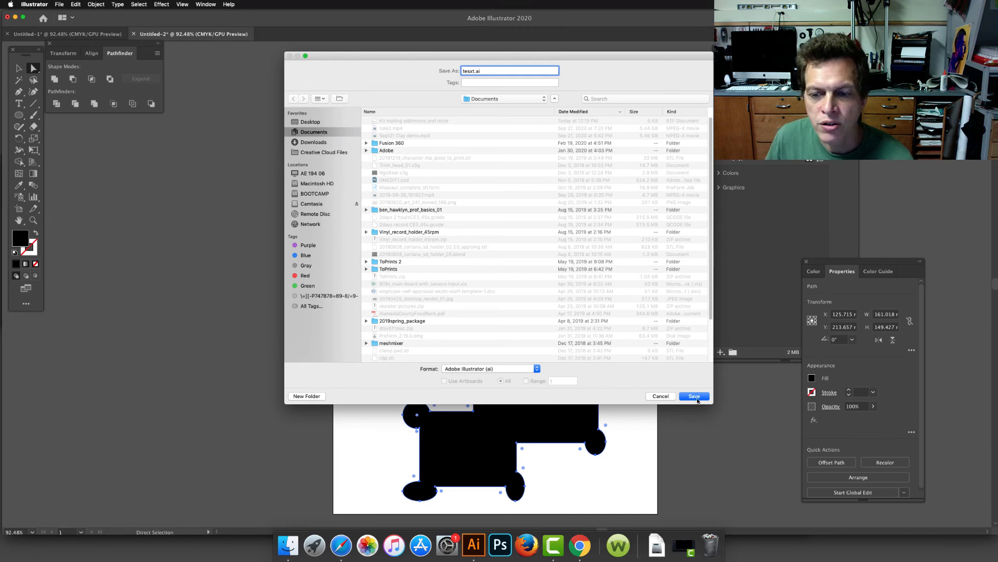
{"action": "left_click", "coordinate": [694, 396]}
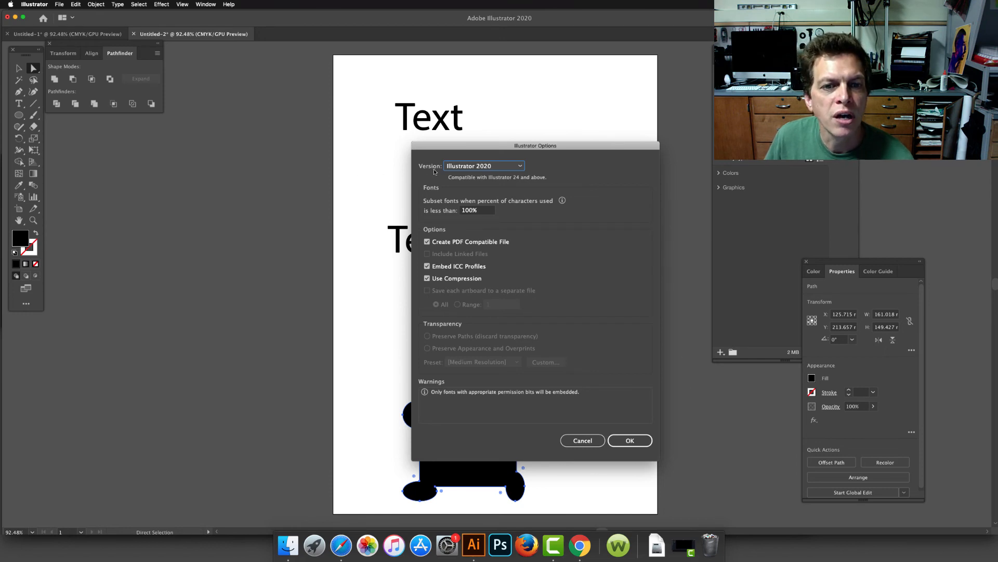
{"action": "left_click", "coordinate": [521, 167]}
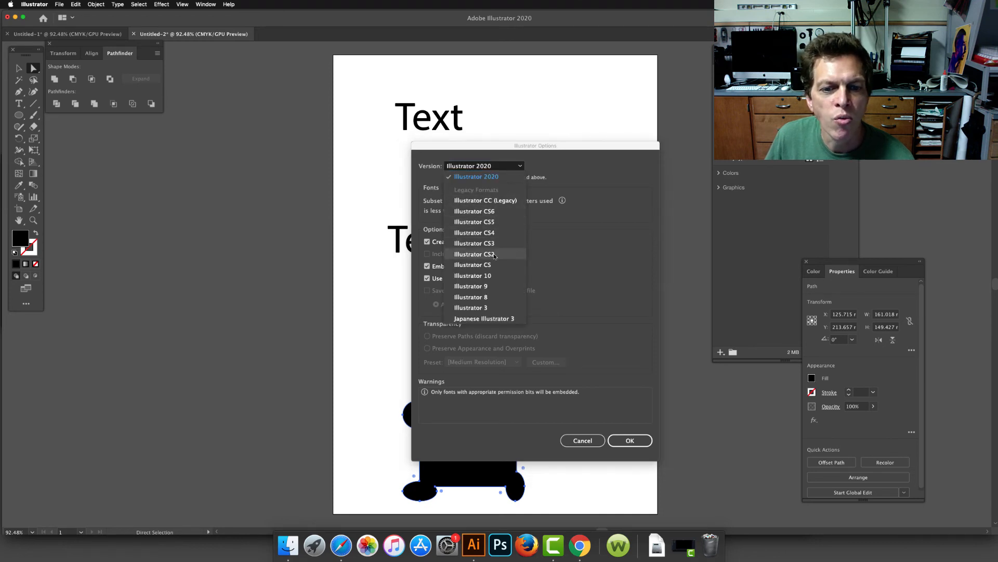
{"action": "left_click", "coordinate": [486, 298]}
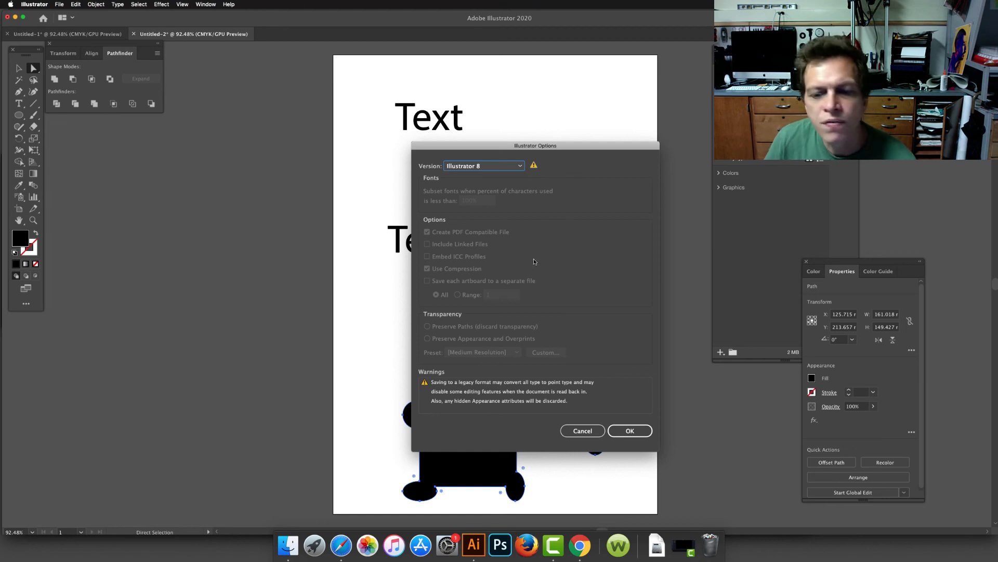
{"action": "left_click", "coordinate": [626, 431]}
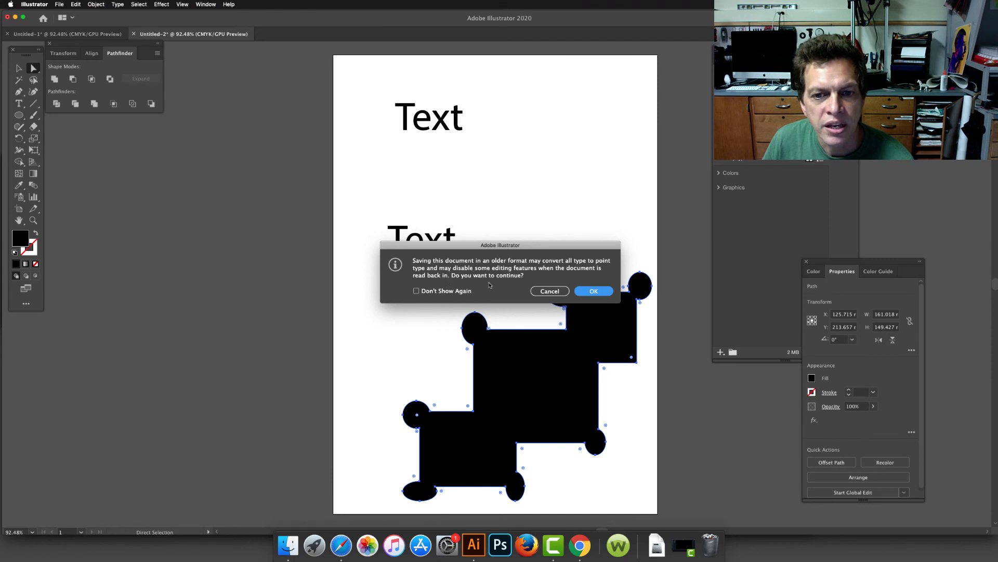
{"action": "left_click", "coordinate": [592, 292]}
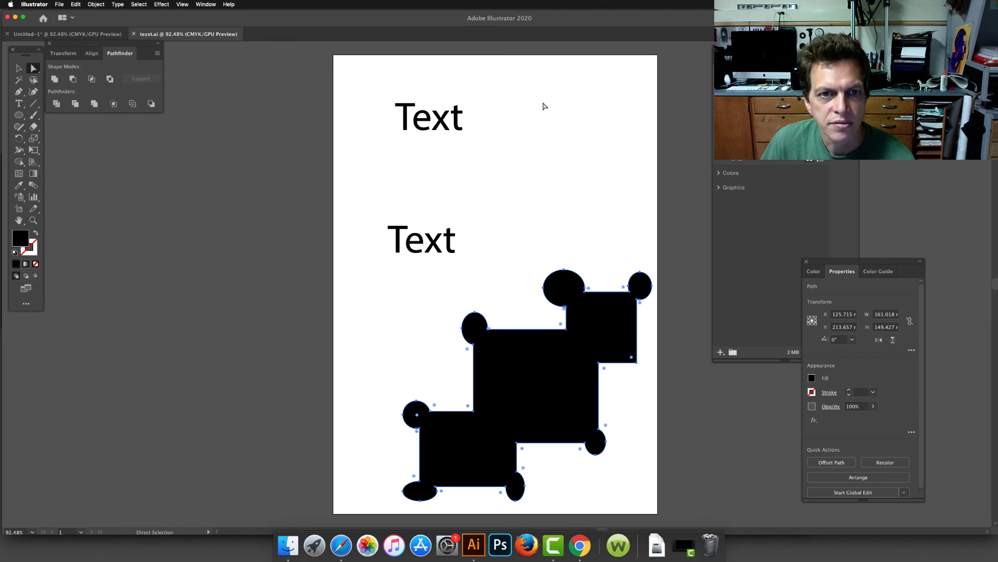
- Check the saved artwork's paths in outline view and return to filled preview
{"action": "key", "text": "v"}
{"action": "key", "text": "super+y"}
{"action": "key", "text": "a"}
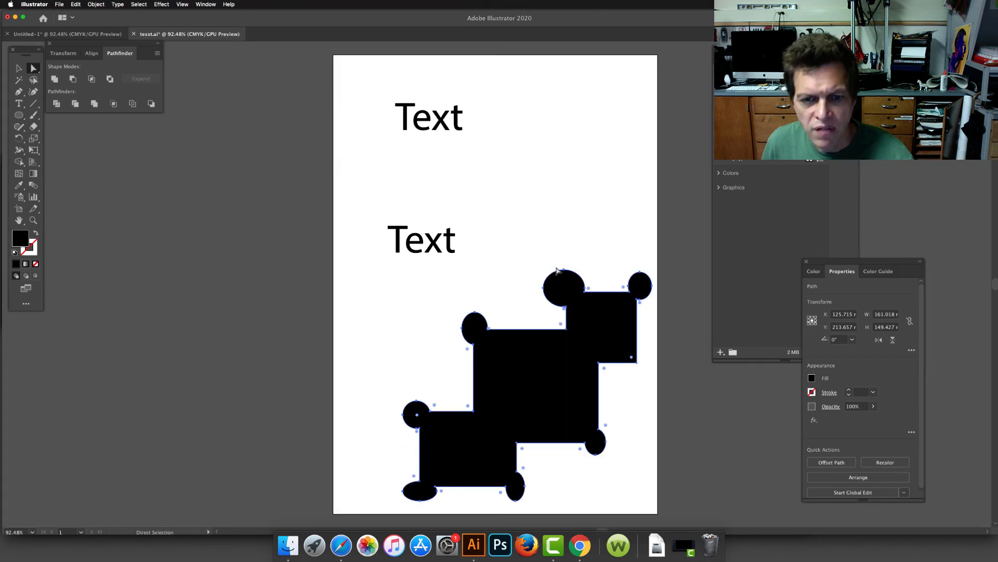
{"action": "key", "text": "super+y"}
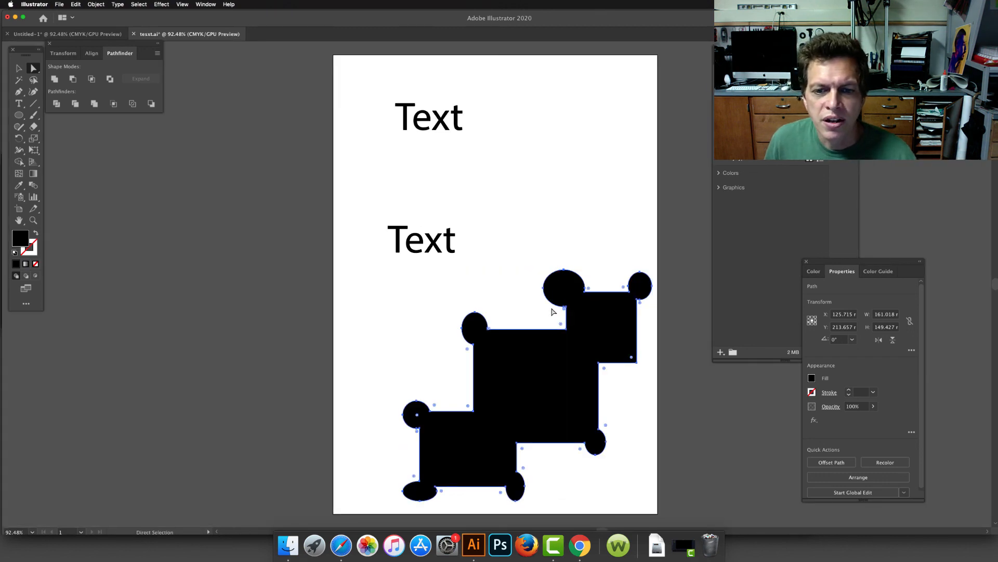